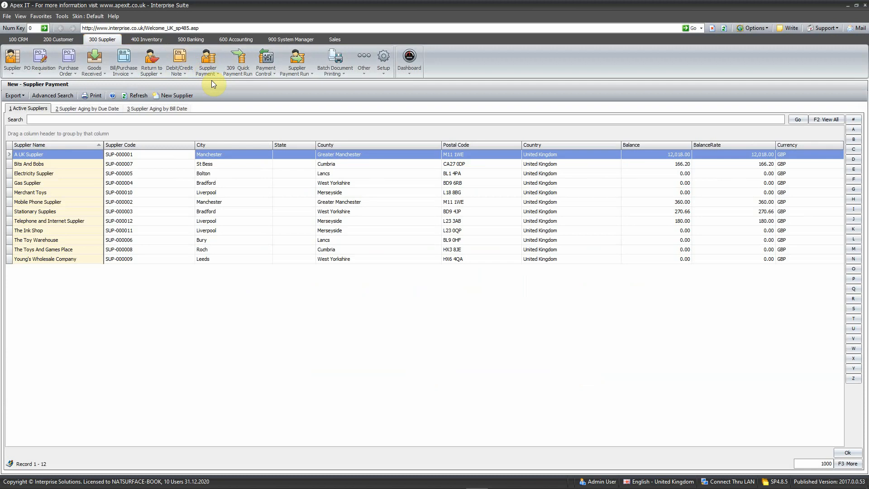
Step: Open a new supplier payment for The Toy Warehouse
left_click(206, 241)
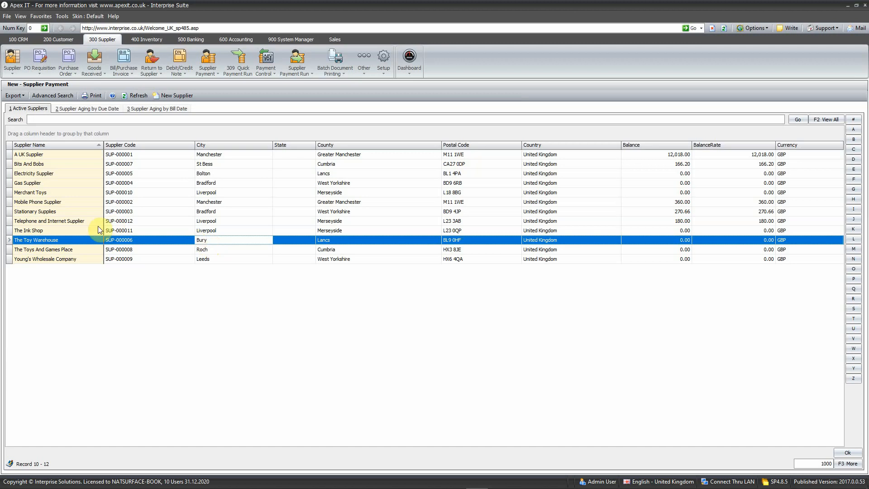
left_click(153, 242)
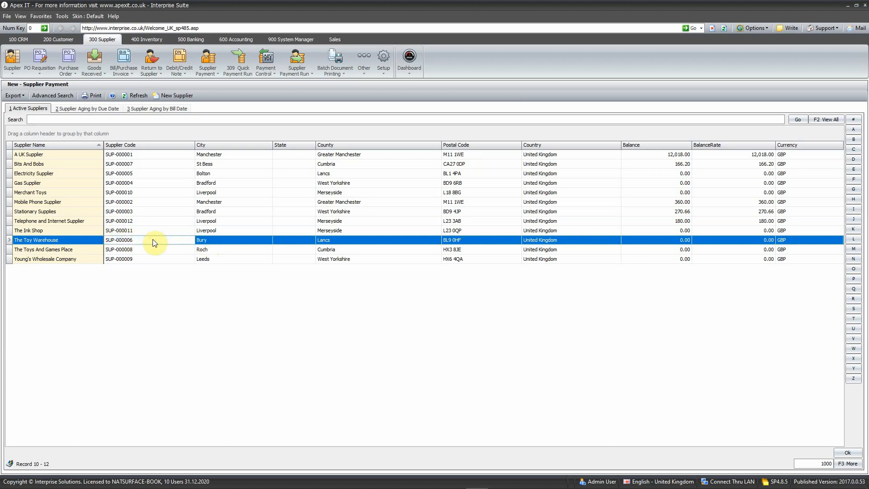
double_click(168, 239)
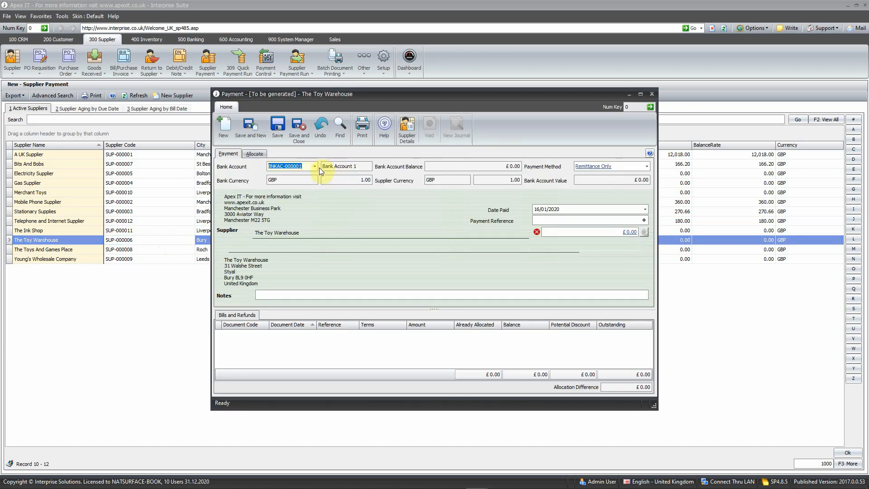
Step: Review the available bank accounts for the payment without changing the selection
left_click(315, 166)
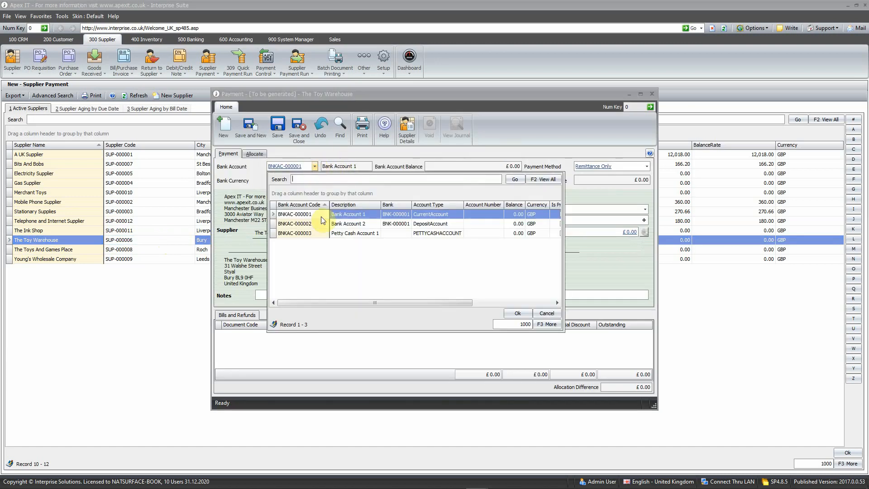
left_click(315, 166)
left_click(315, 165)
left_click(314, 165)
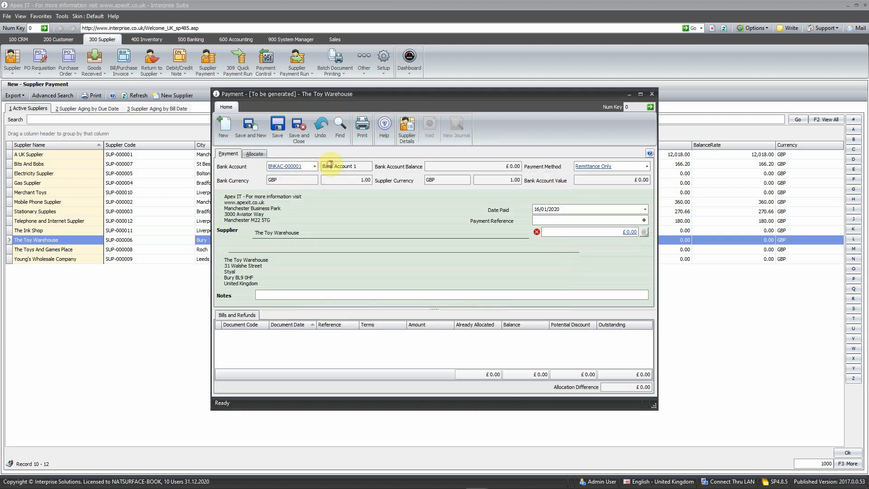
Step: Enter the payment reference proforma 1213 and an amount of 120, then save the payment
left_click(551, 210)
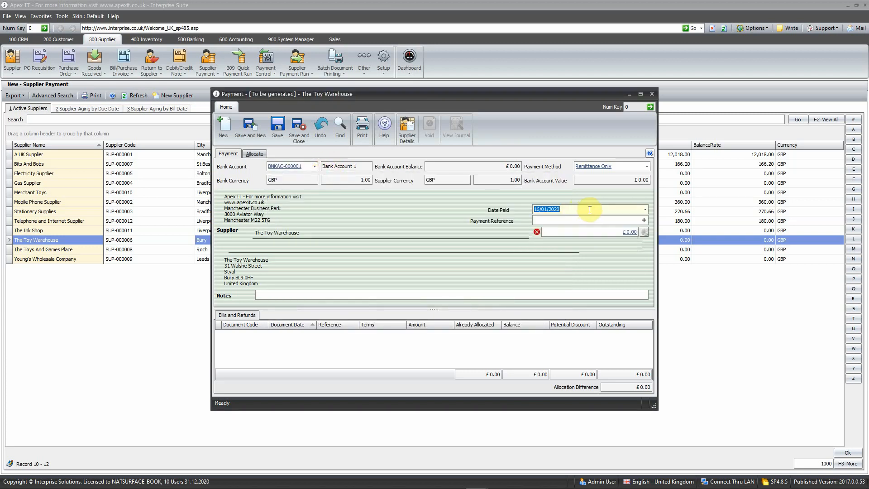
key("Tab")
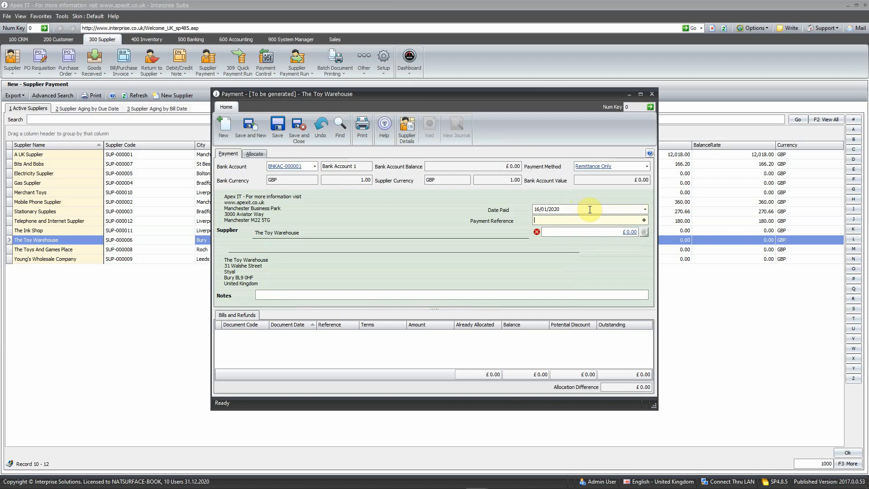
type("proforma 1213")
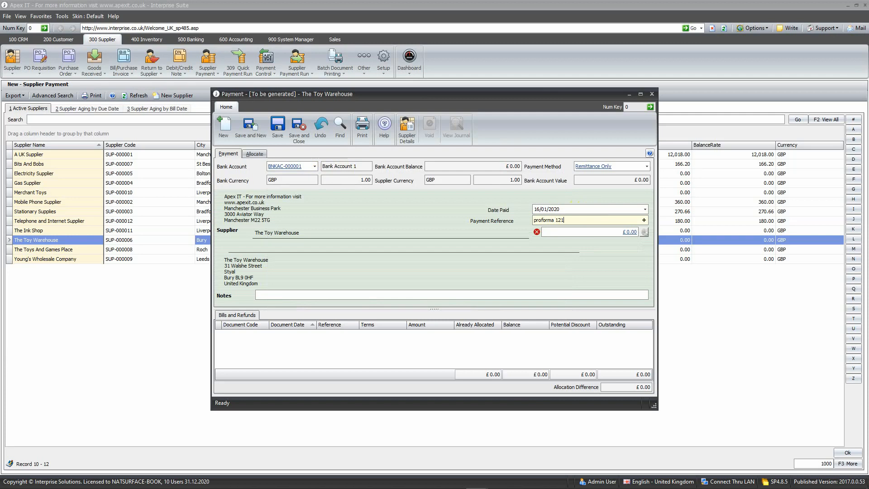
key("Tab")
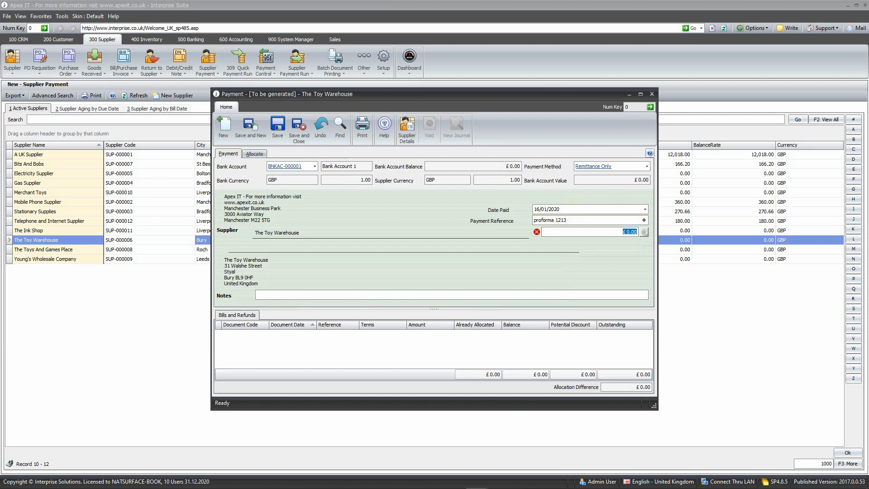
type("120")
key("Tab")
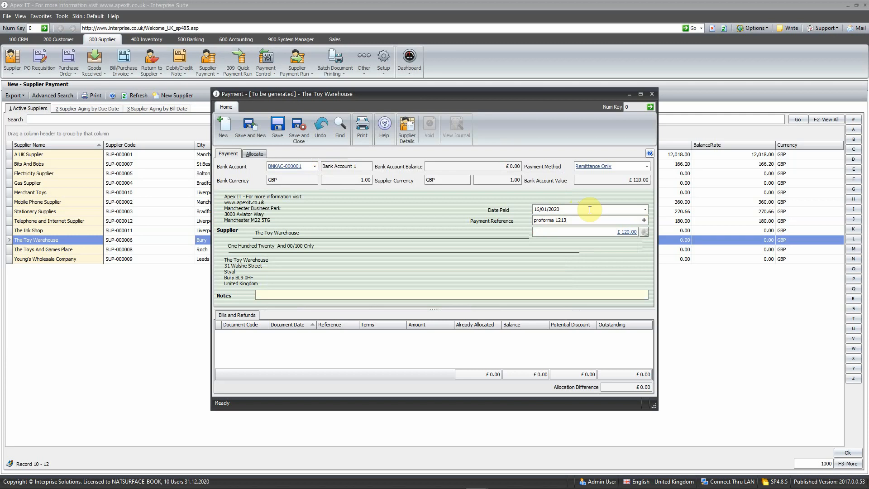
left_click(284, 124)
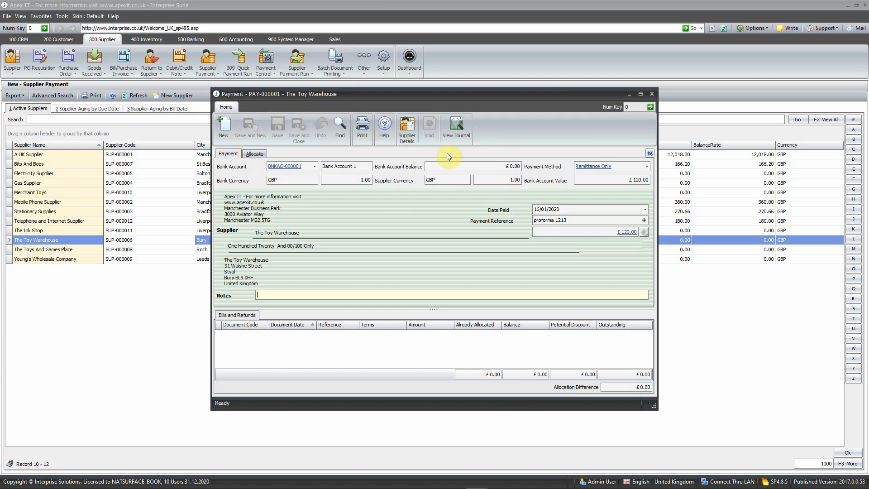
Step: Open the saved payment's journal and examine its debit and credit lines, then close it
left_click(461, 125)
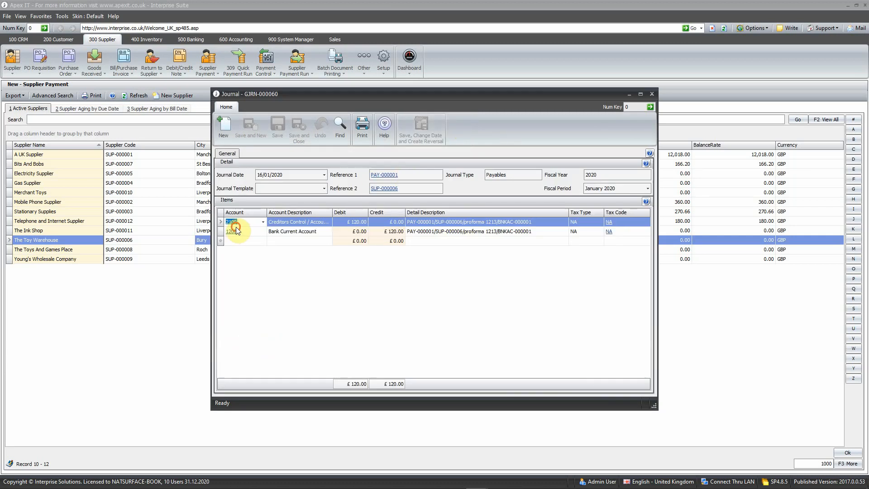
left_click(236, 230)
left_click(359, 223)
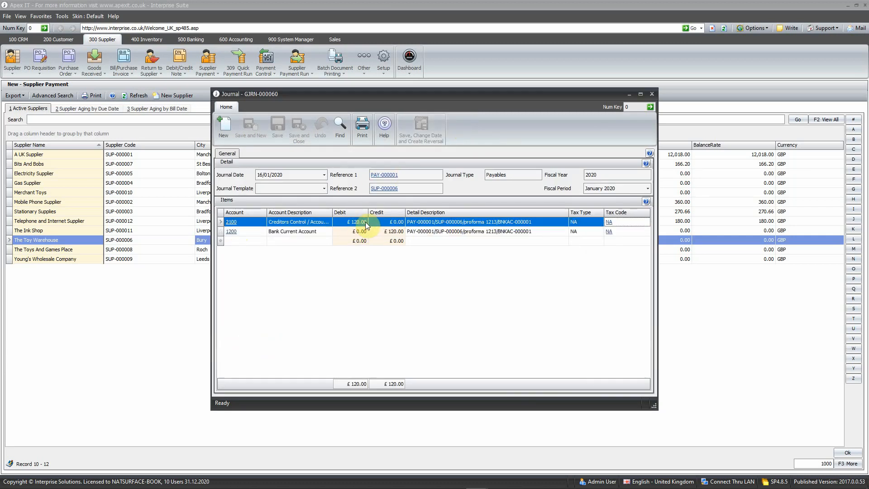
left_click(387, 232)
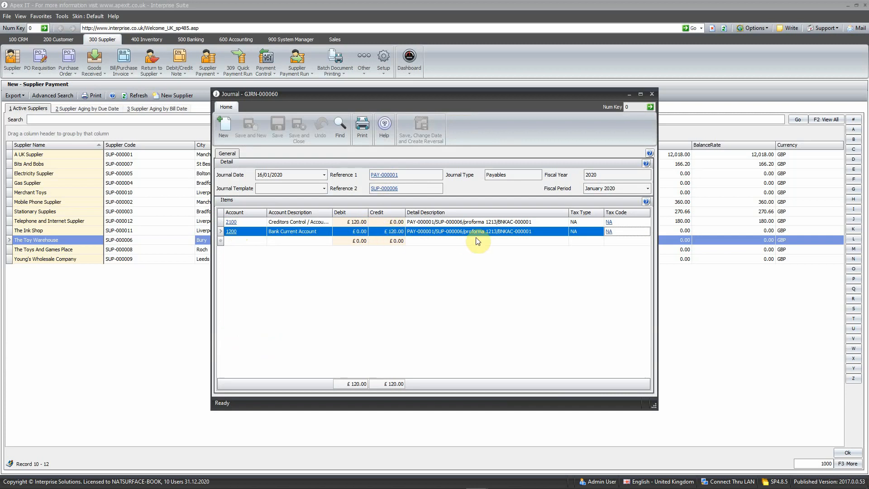
left_click(652, 94)
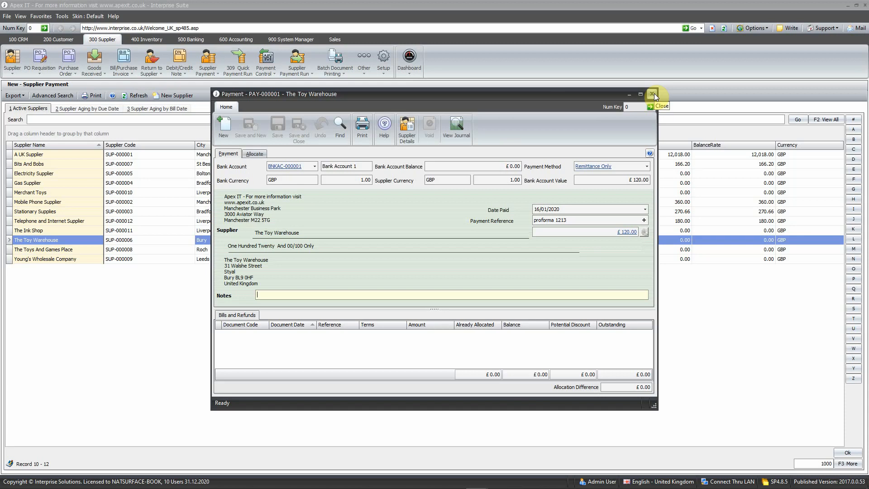
Step: Close the payment and refresh the supplier list to check The Toy Warehouse's balance
left_click(652, 93)
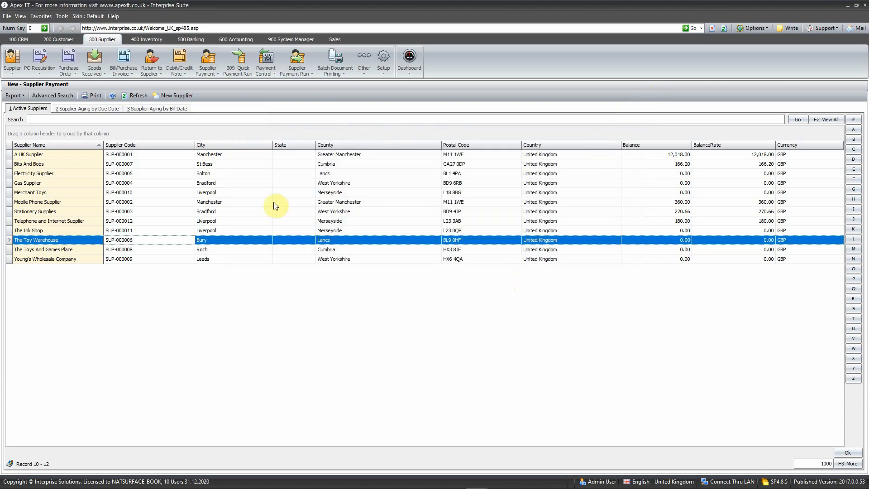
left_click(138, 95)
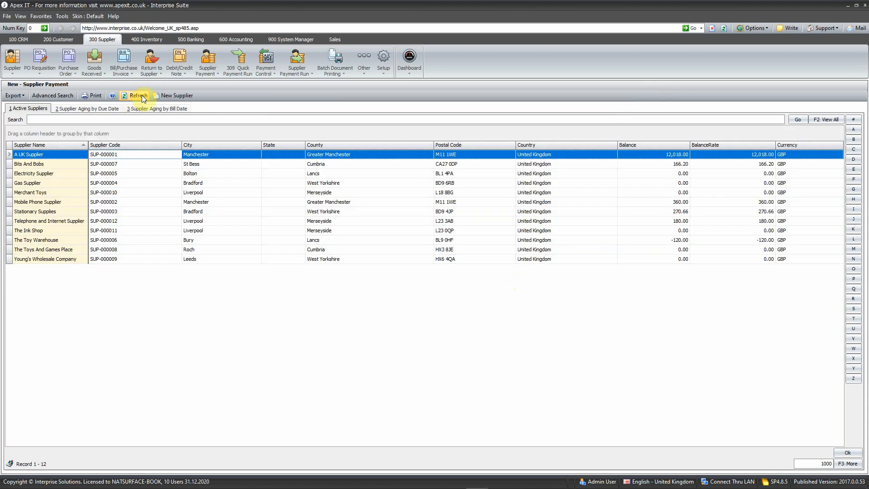
left_click(672, 241)
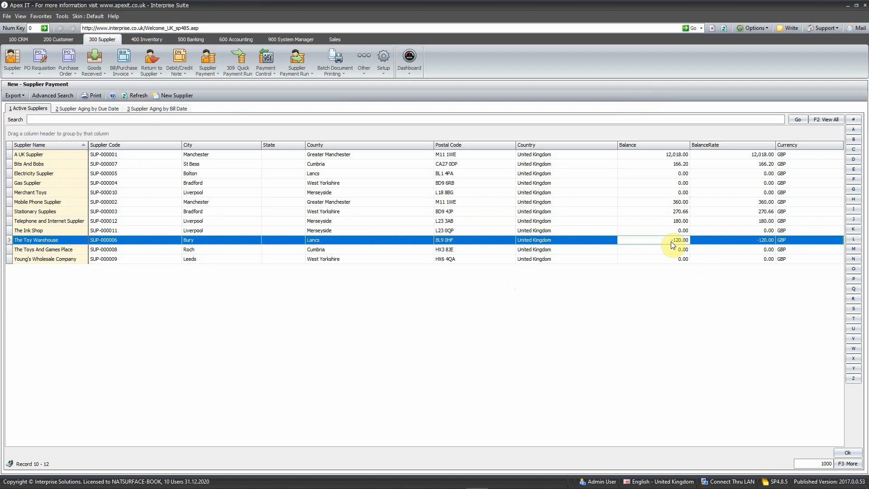
Step: Open a new supplier payment for Telephone and Internet Supplier
left_click(672, 221)
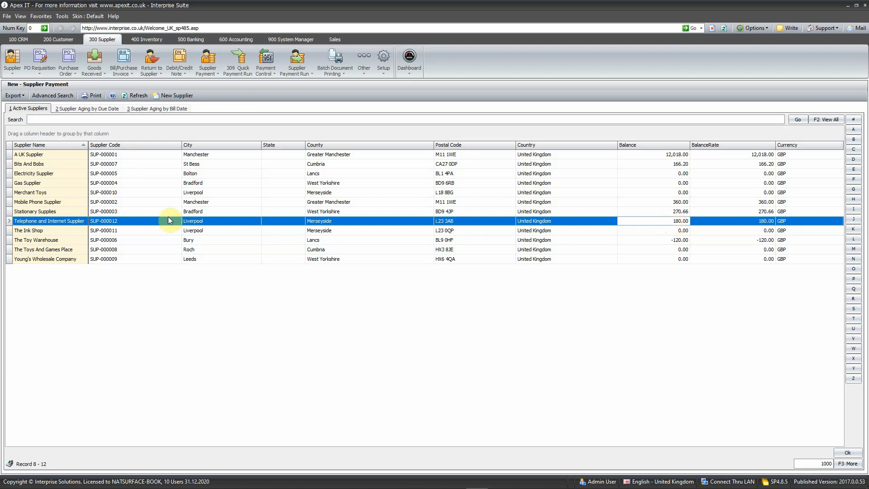
double_click(134, 222)
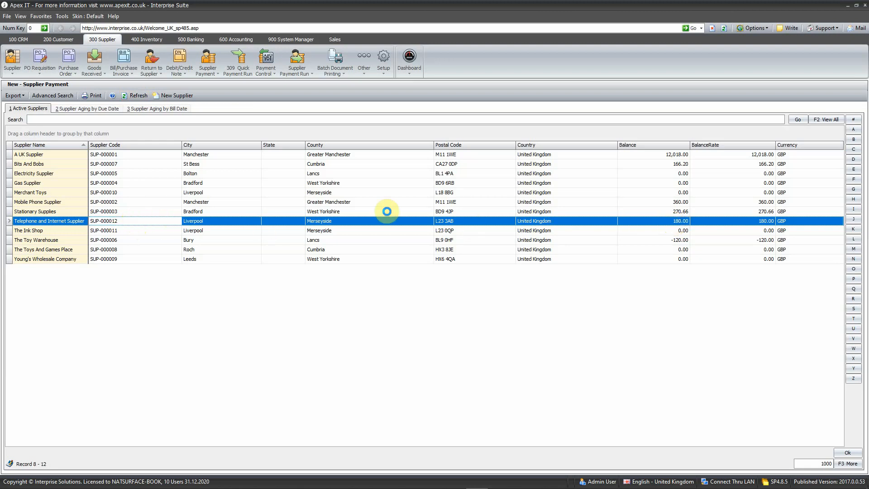
key("Tab")
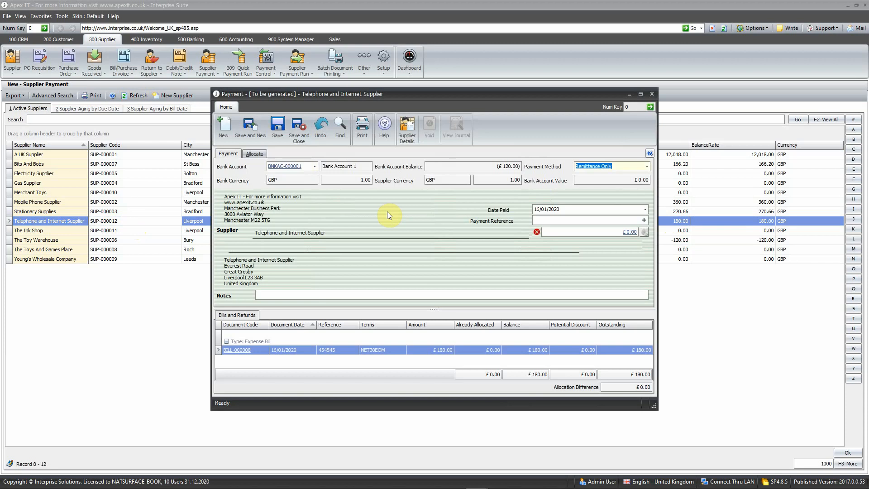
key("Tab")
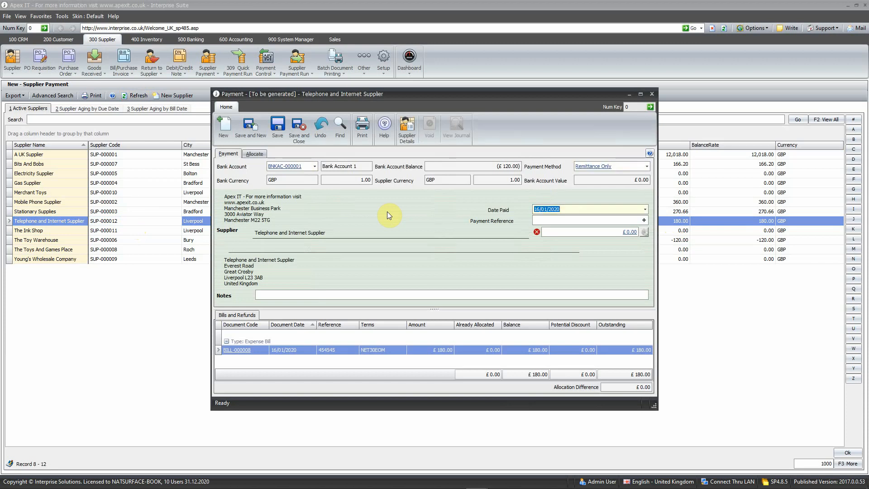
Step: Review the available payment methods without changing the selection
left_click(557, 221)
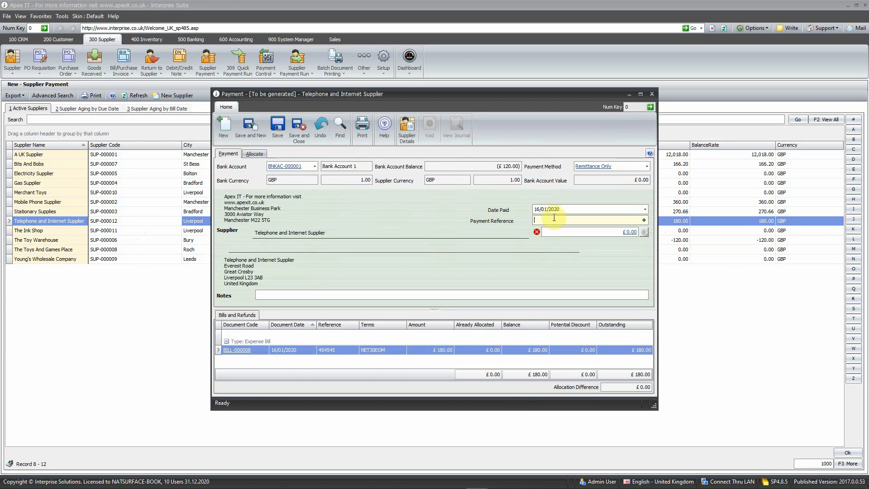
left_click(648, 167)
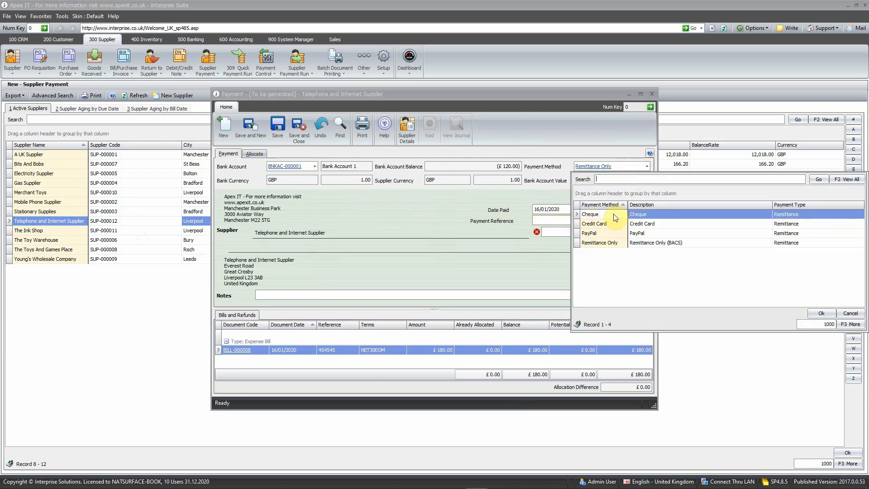
left_click(549, 192)
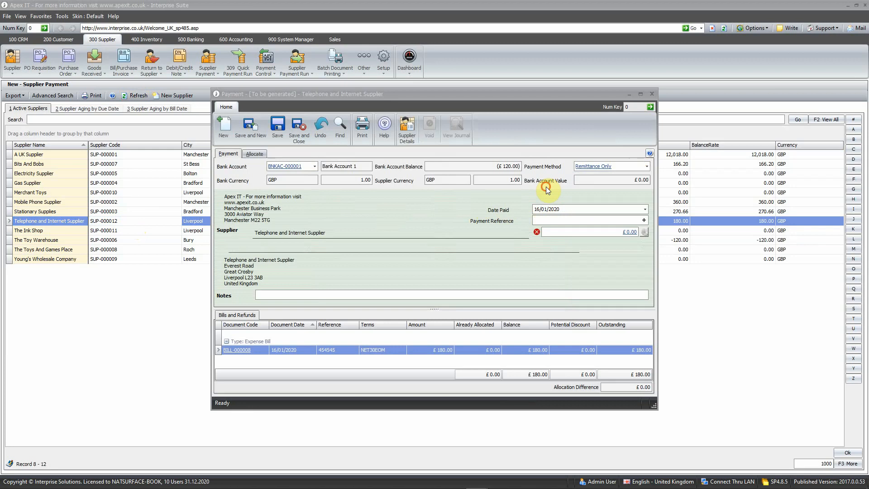
Step: Enter the payment reference BACS and an amount of 180, then save the payment
left_click(547, 220)
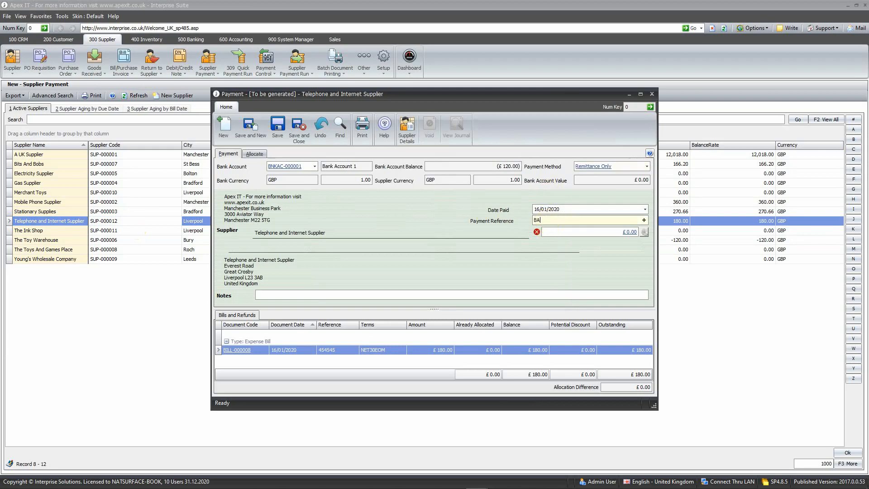
type("BACS")
key("Tab")
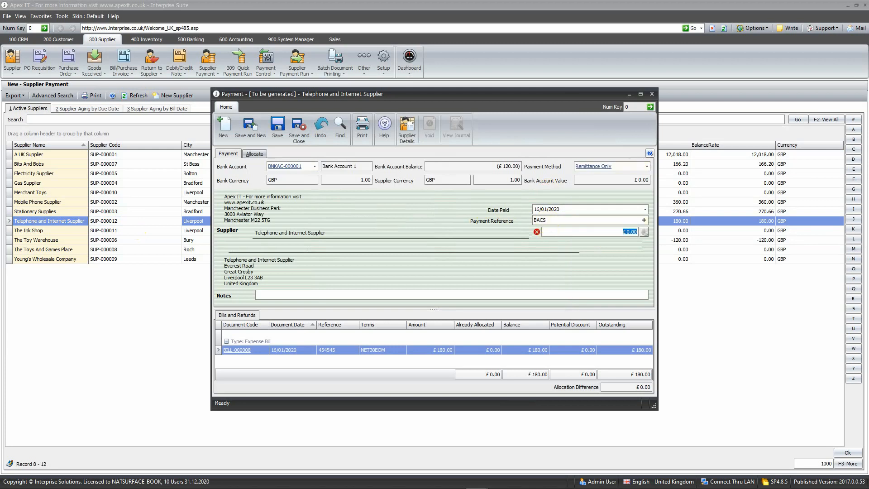
type("180")
key("Tab")
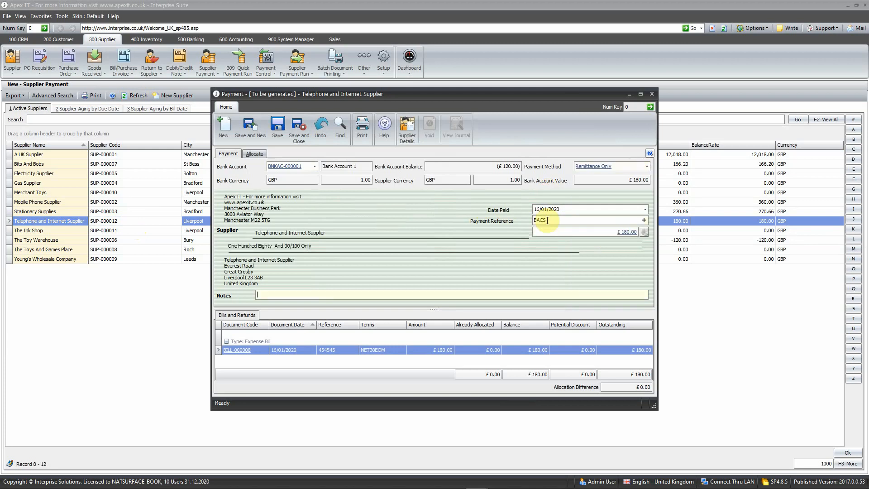
left_click(458, 349)
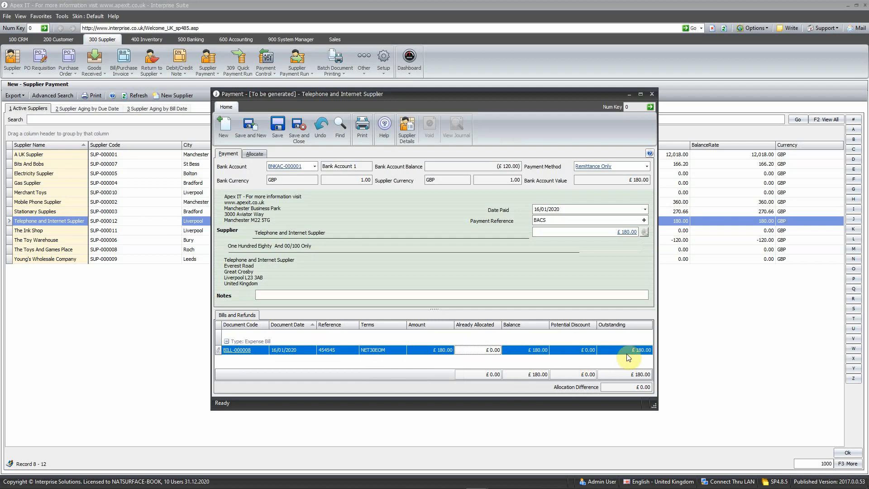
left_click(279, 126)
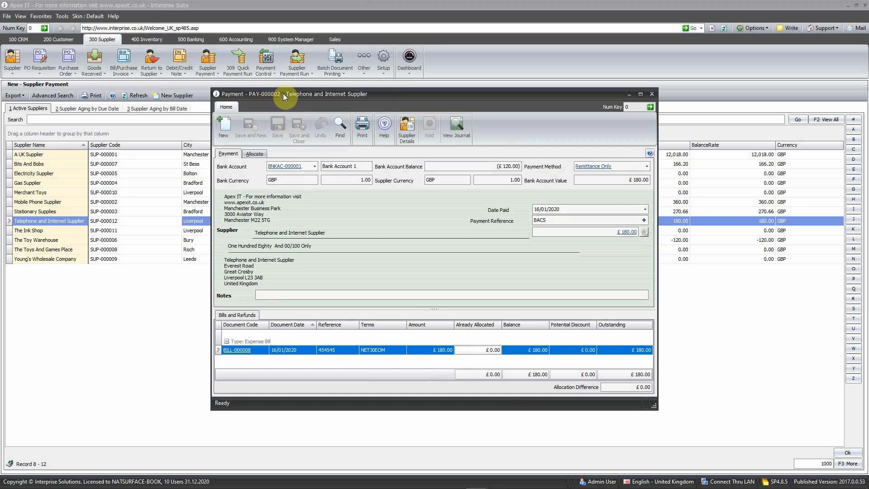
Step: Open the allocation for the payment and tick both the payment and bill BILL-000008
left_click(255, 154)
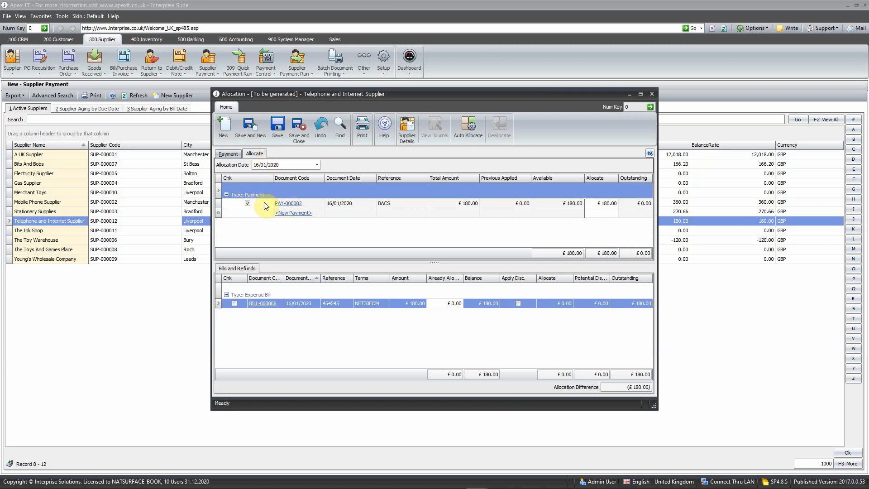
left_click(248, 203)
left_click(234, 304)
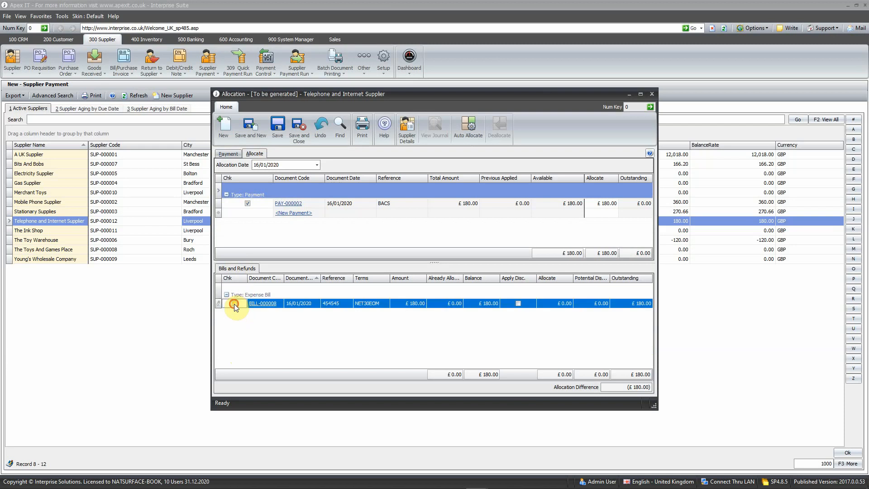
Step: Try to set the allocation date to 01/01/2020 and save the allocation
left_click(229, 167)
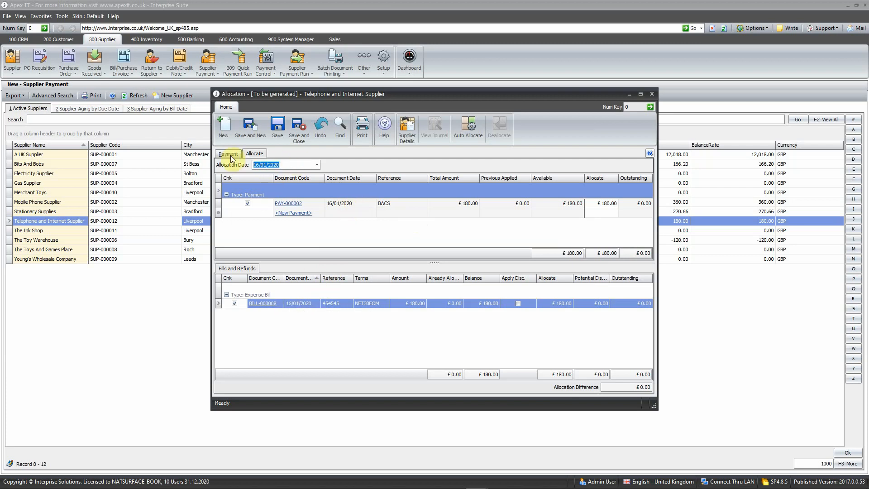
type("1")
key("Tab")
left_click(284, 127)
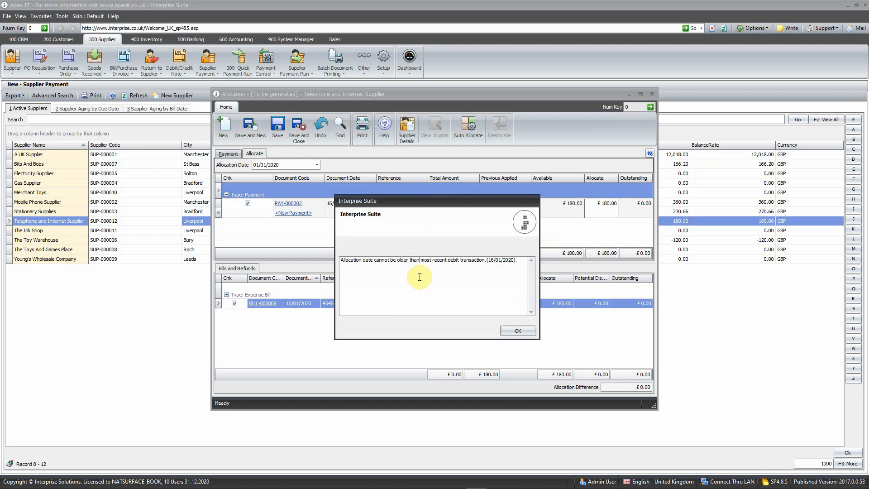
left_click(518, 331)
Step: Save the allocation with the date 16/01/2020 and open the print dialog for the remittance
left_click(300, 203)
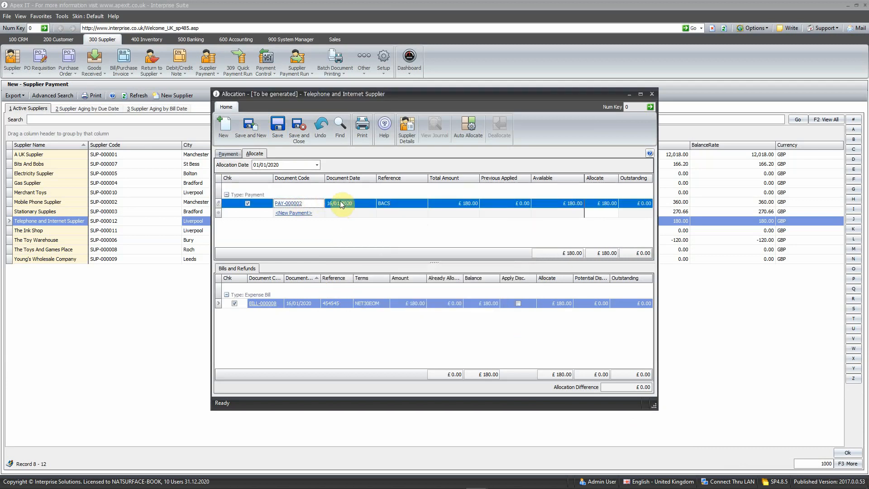
left_click(305, 304)
left_click(305, 304)
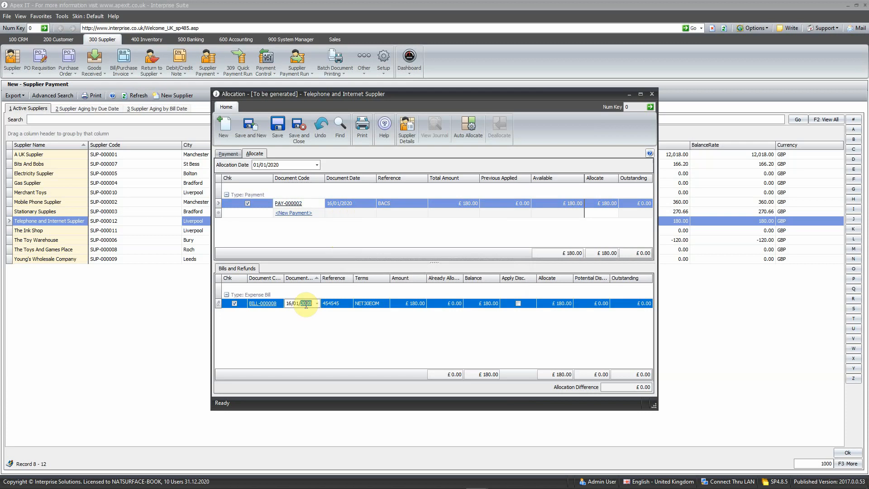
left_click_drag(287, 165, 219, 166)
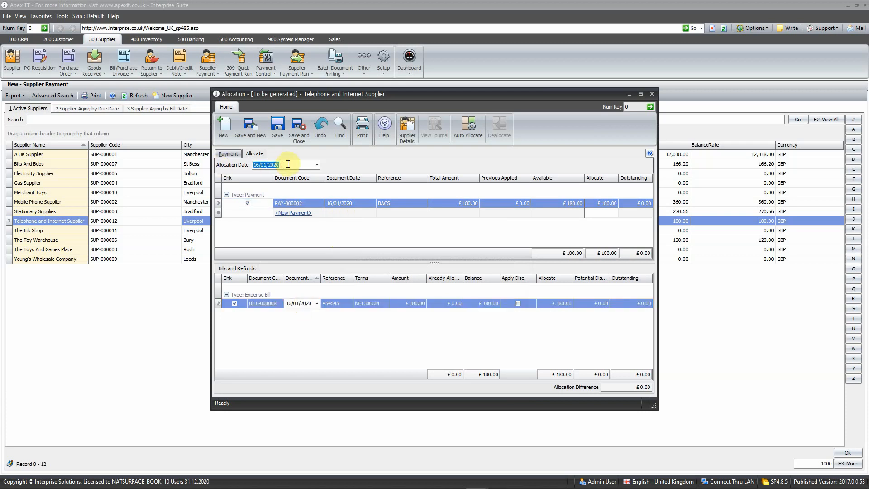
left_click(278, 126)
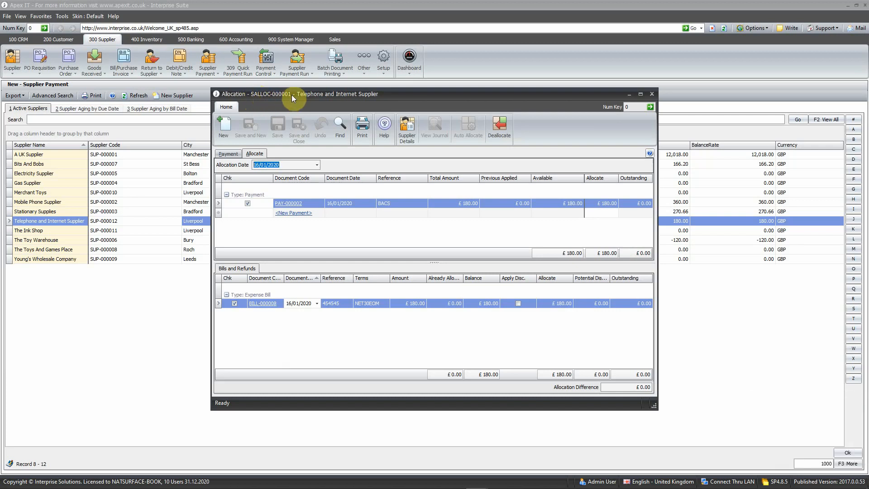
left_click(363, 128)
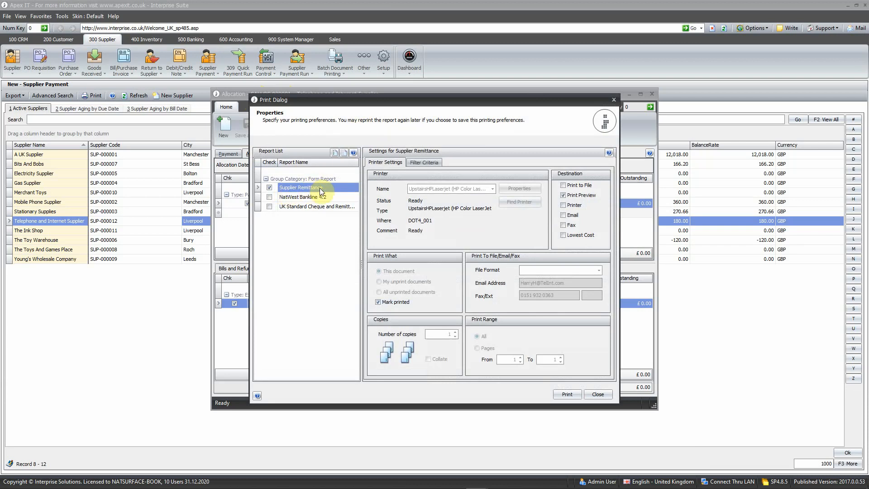
Step: Preview the supplier remittance, scroll through the whole page, and close the preview
left_click(578, 395)
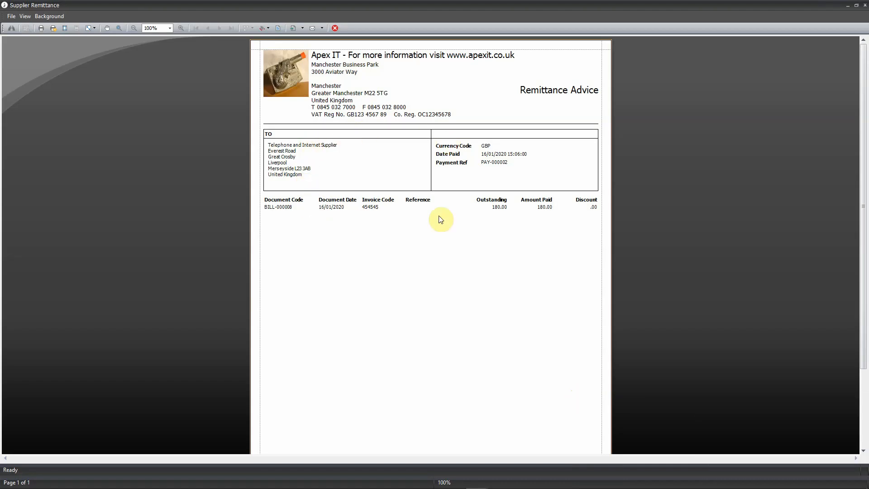
scroll(504, 220, "down", 3)
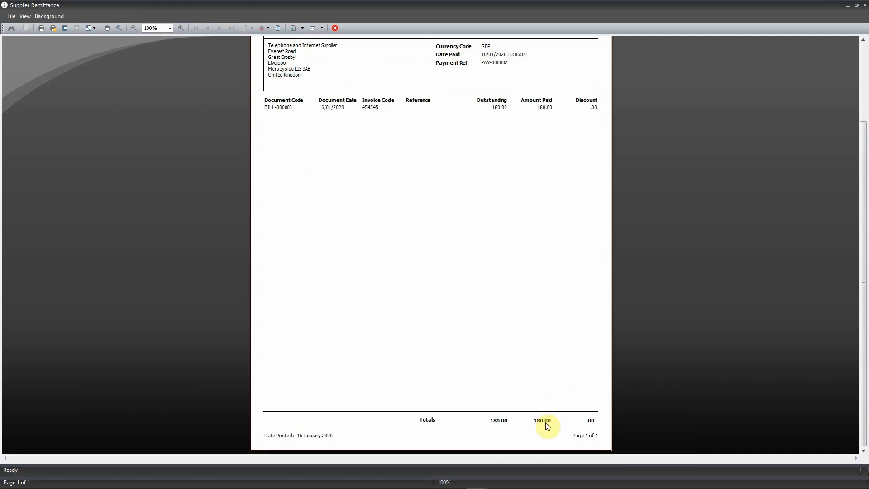
scroll(545, 398, "up", 4)
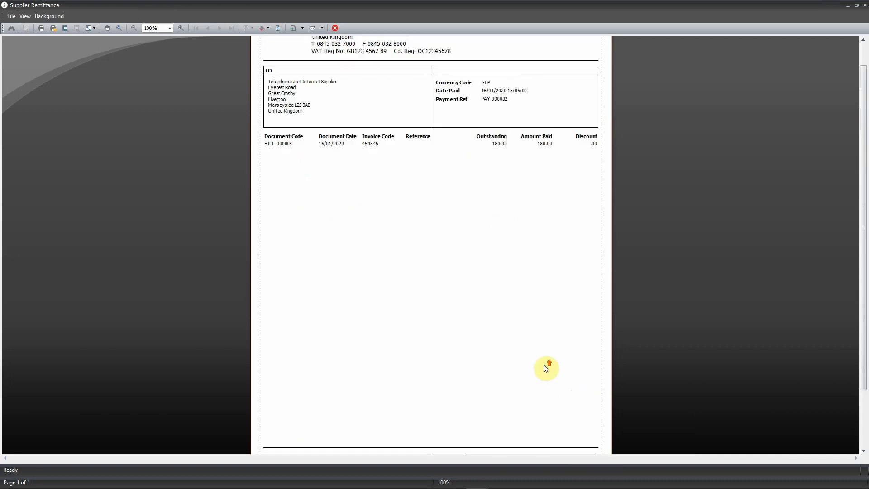
left_click(335, 29)
Step: Switch the remittance destination from print preview to email, send it, and close the print dialog
left_click(563, 195)
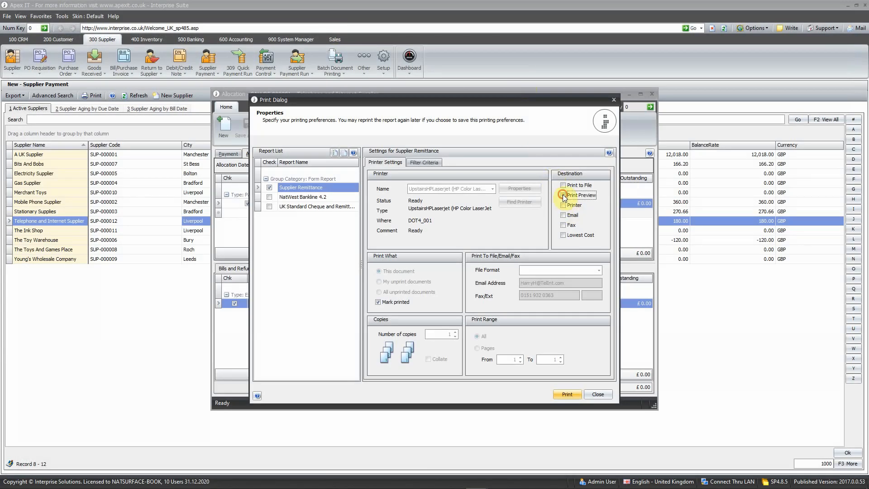
left_click(563, 215)
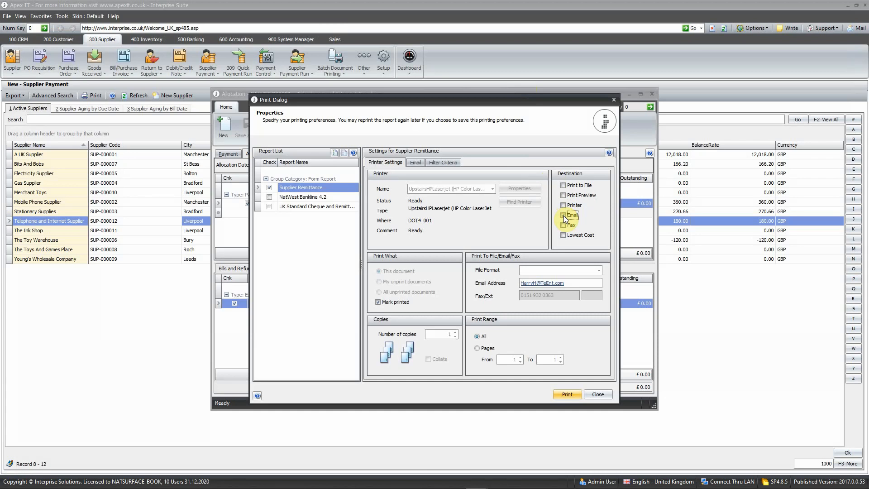
left_click(567, 394)
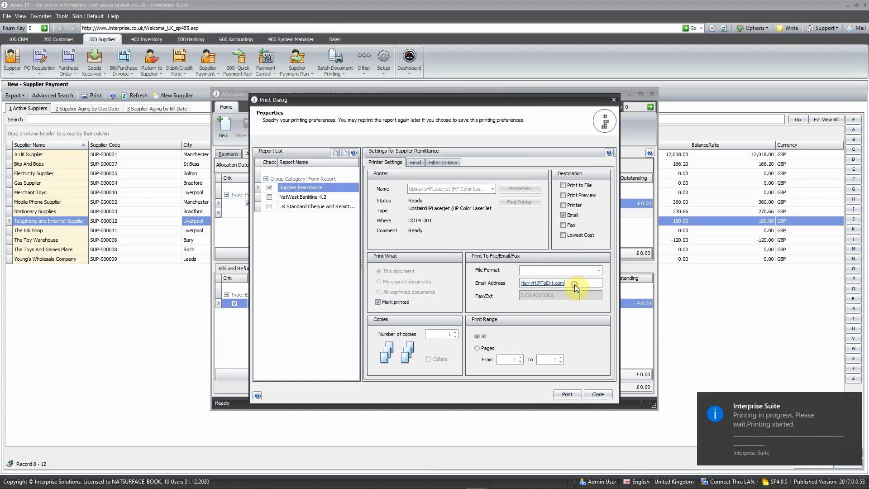
left_click(597, 395)
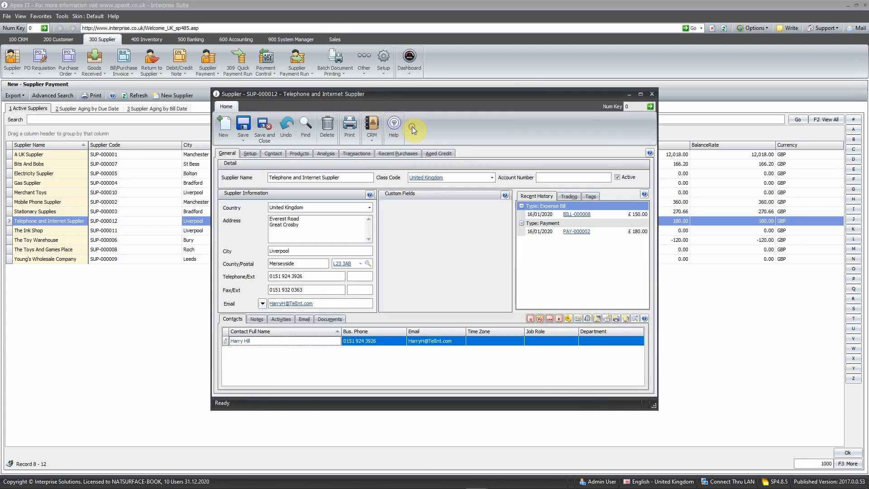
Step: In the supplier's setup, switch the contact field to show the Accounts Contact Name
left_click(249, 153)
left_click(283, 343)
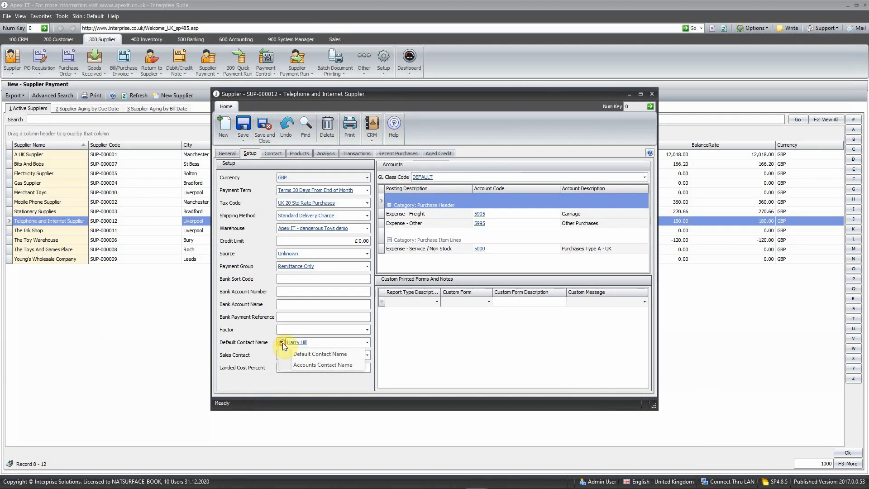
left_click(295, 363)
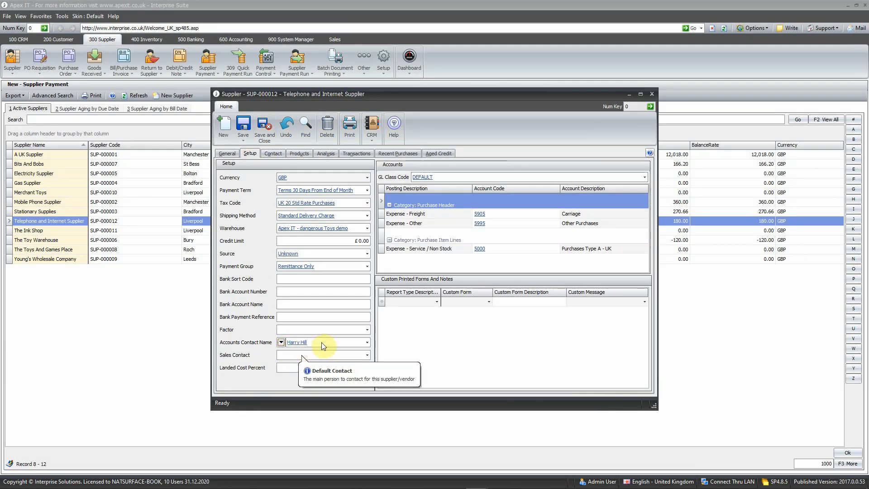
Step: Add a new contact for the supplier, entering the contact's full name and changing the e-mail address to theirs
left_click(235, 154)
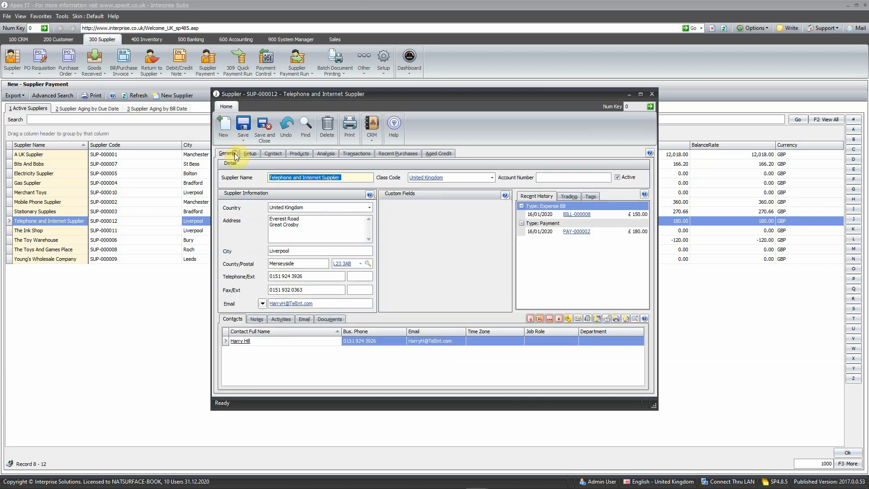
left_click(578, 320)
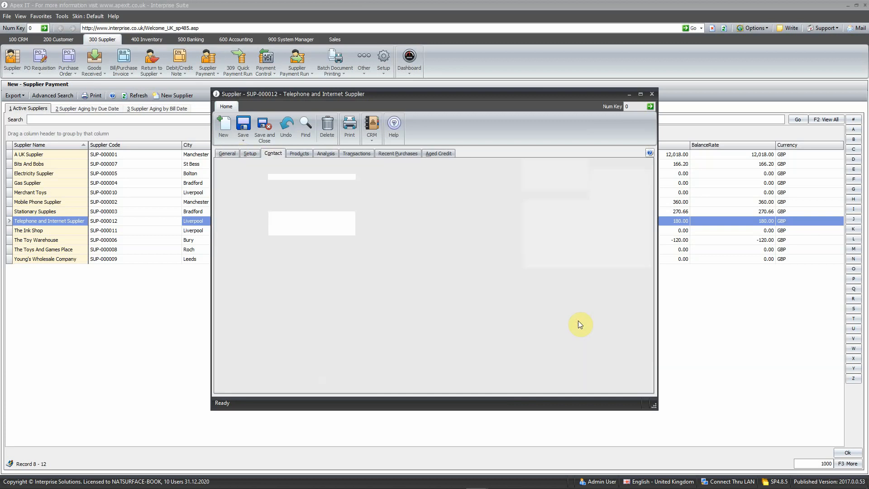
type("Natalie")
key("Tab")
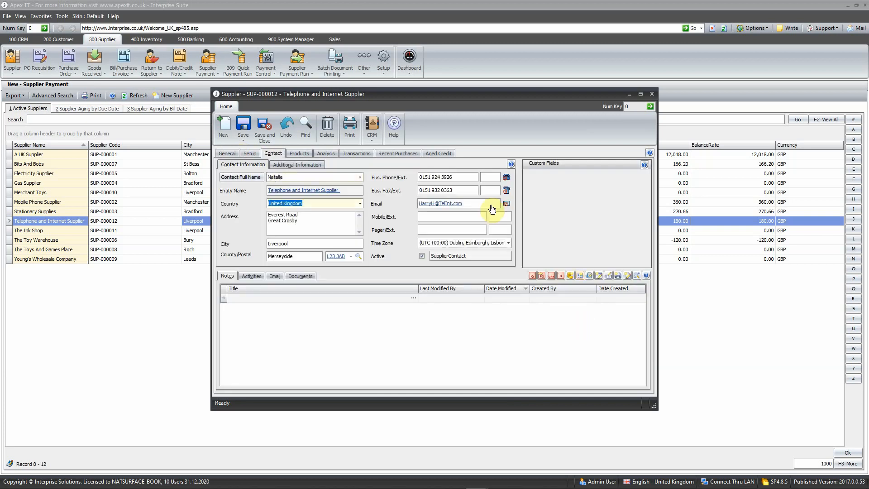
left_click(486, 206)
key("Home")
key("Delete")
key("Delete")
key("Delete")
key("Delete")
key("Delete")
key("Delete")
type("natalie")
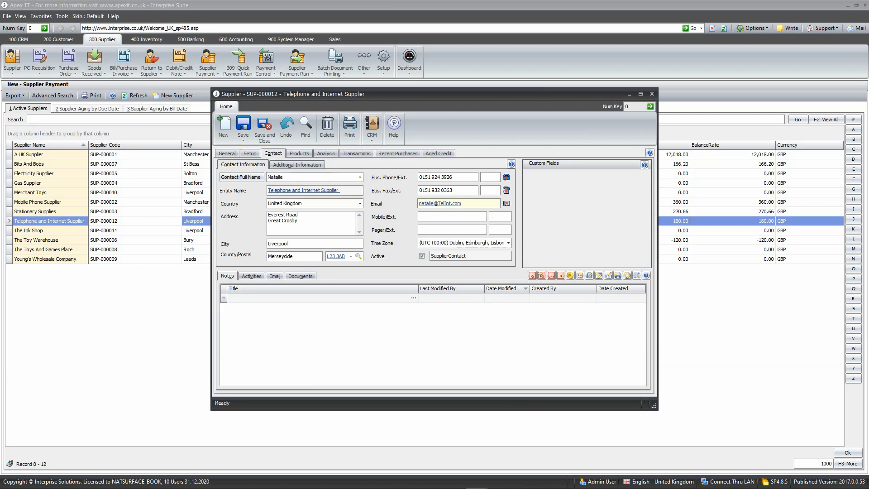
Step: Set the supplier's accounts contact to the new contact, then save and close the supplier record
left_click(249, 154)
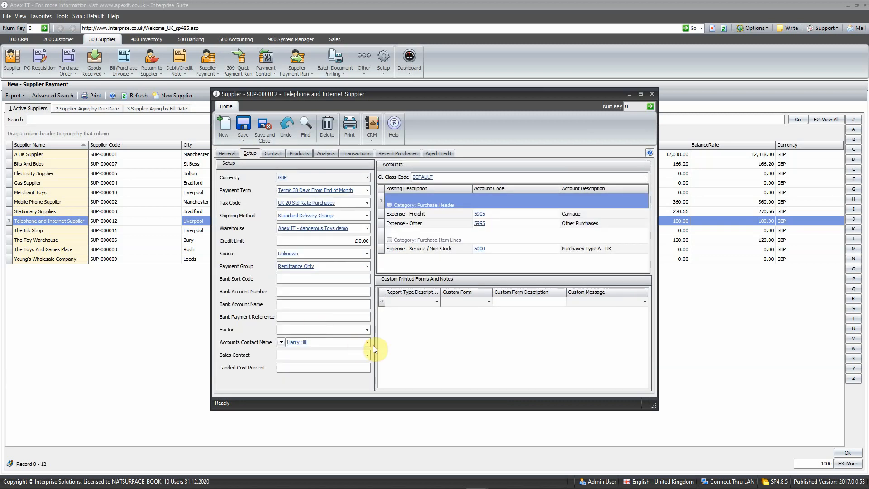
left_click(367, 343)
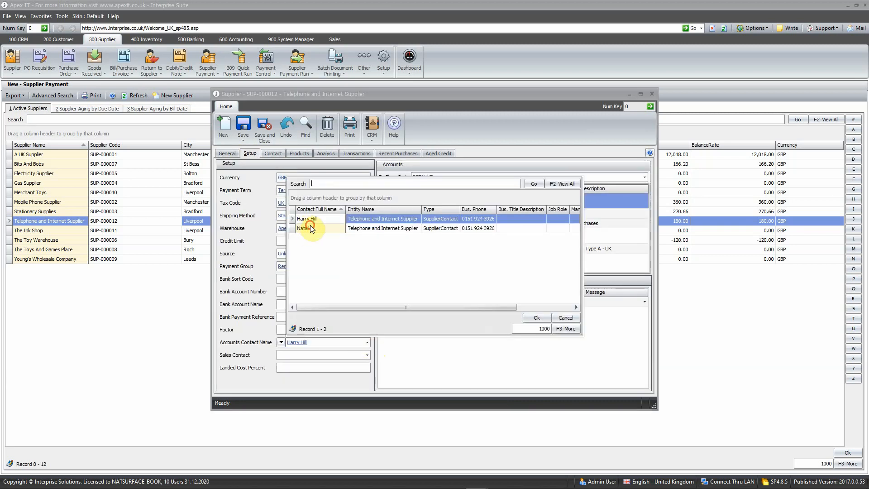
left_click(310, 227)
double_click(367, 229)
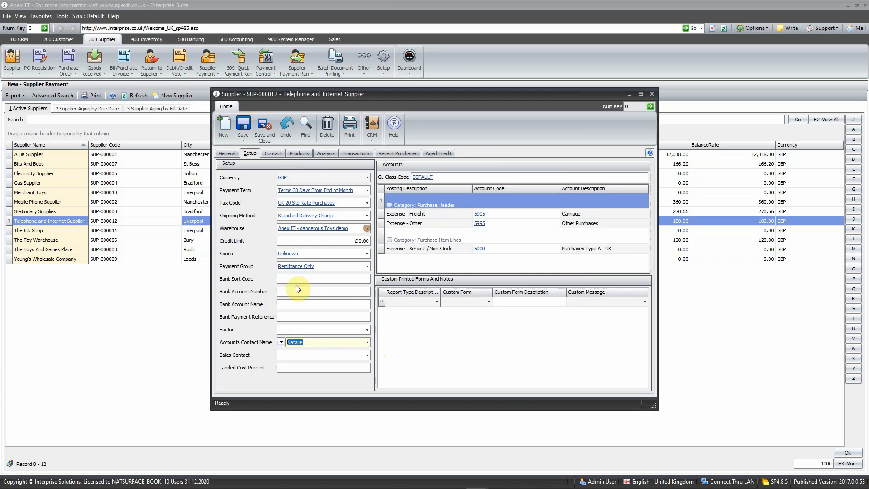
left_click(264, 127)
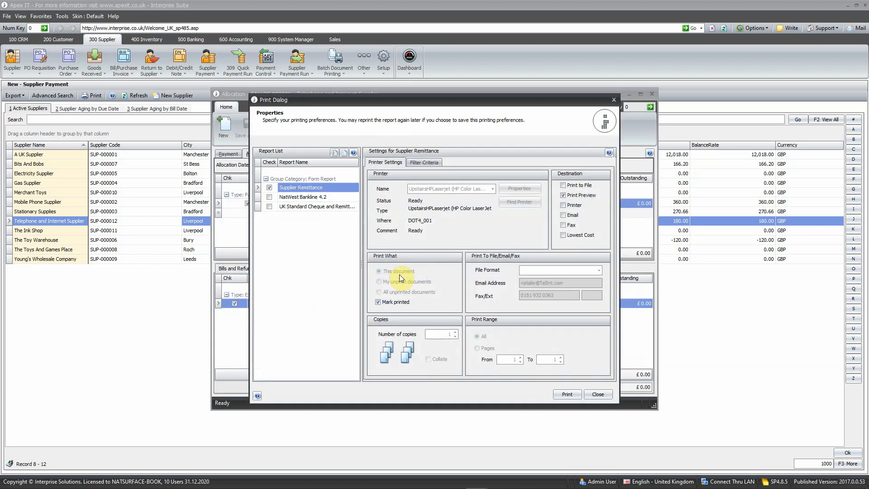
Step: Set the remittance destination to email with the new contact's address, then close the allocation window
left_click(563, 195)
left_click(563, 215)
left_click(569, 286)
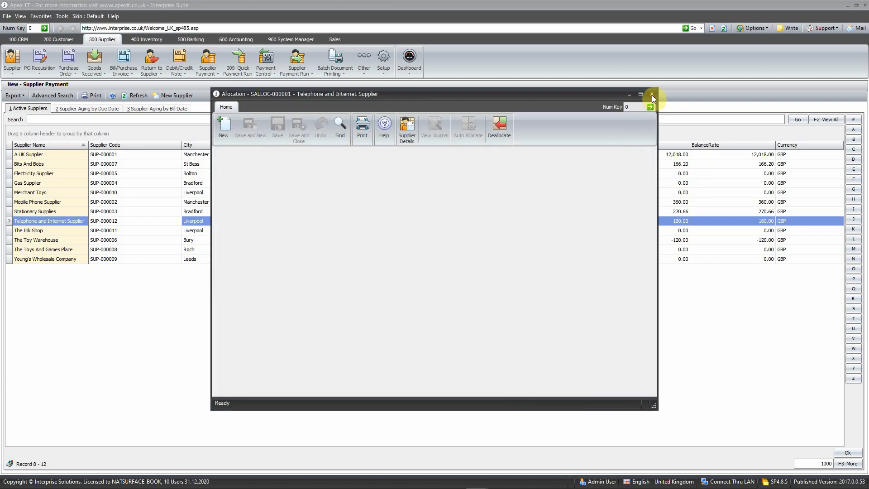
left_click(652, 94)
Step: Open the email outbox to inspect the remittance email, then close the email window
left_click(863, 28)
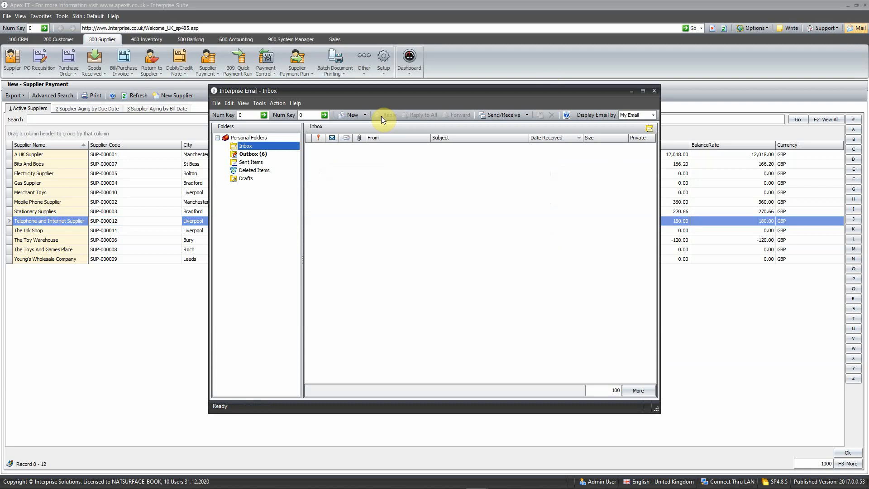
left_click(253, 155)
left_click(370, 161)
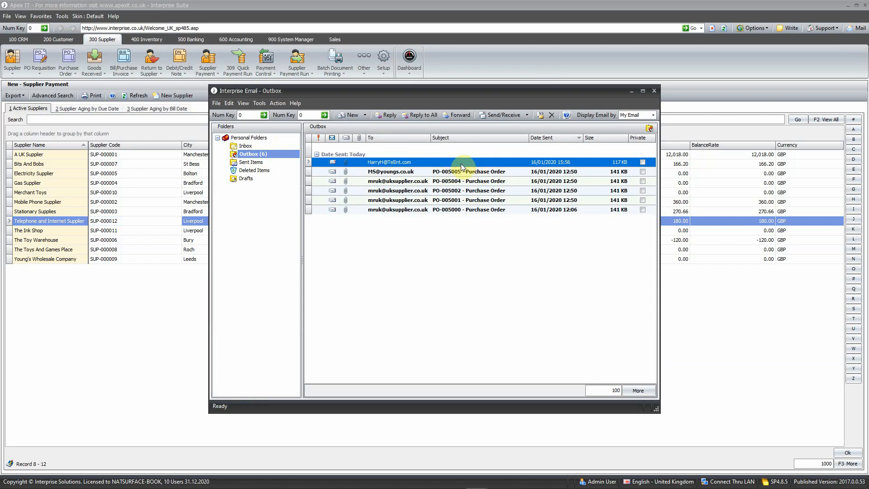
left_click(655, 92)
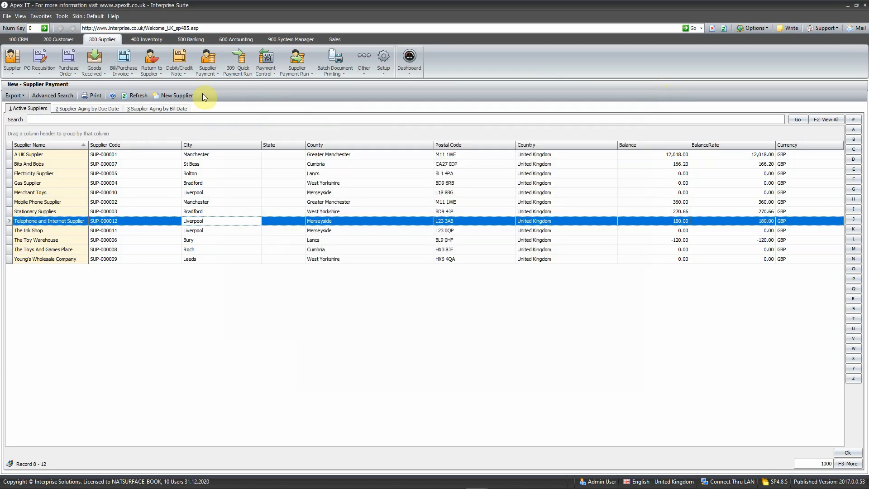